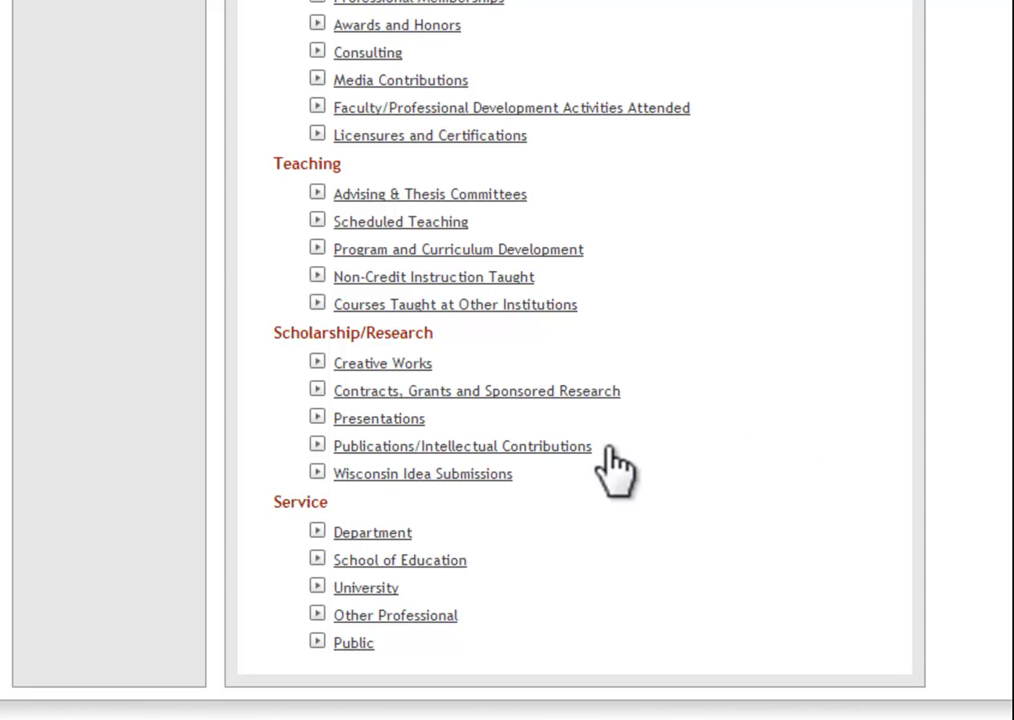
# Step: Open the "Evaluation of a 6-Month Chemotherapy Protocol" entry under Publications/Intellectual Contributions for editing and review its authors and publication details
pyautogui.click(545, 448)
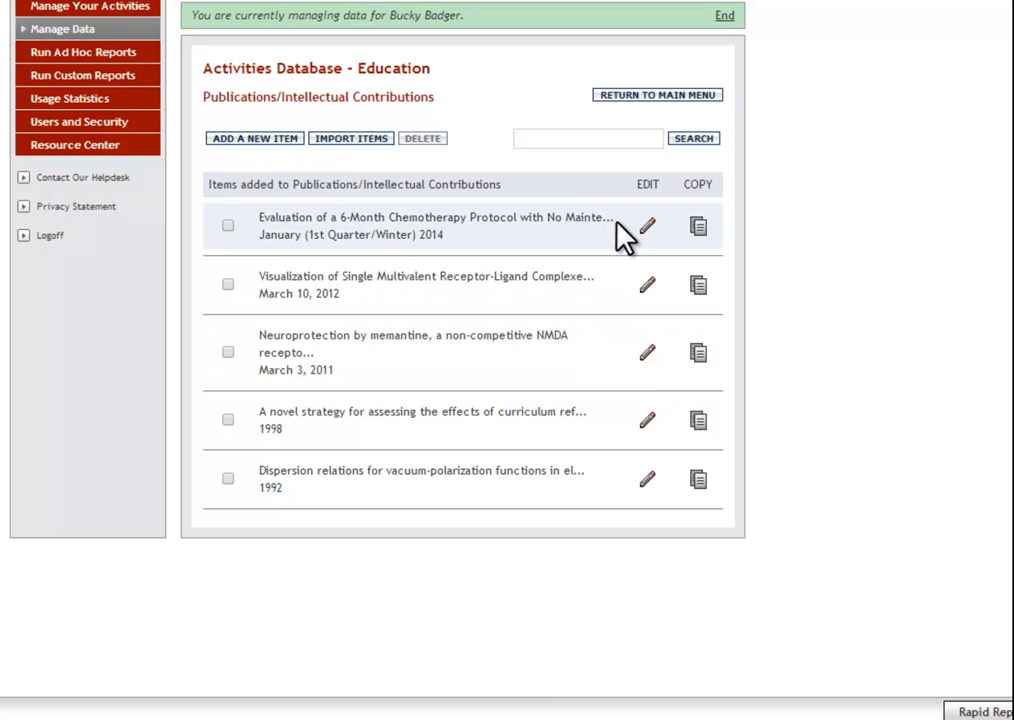
pyautogui.click(647, 226)
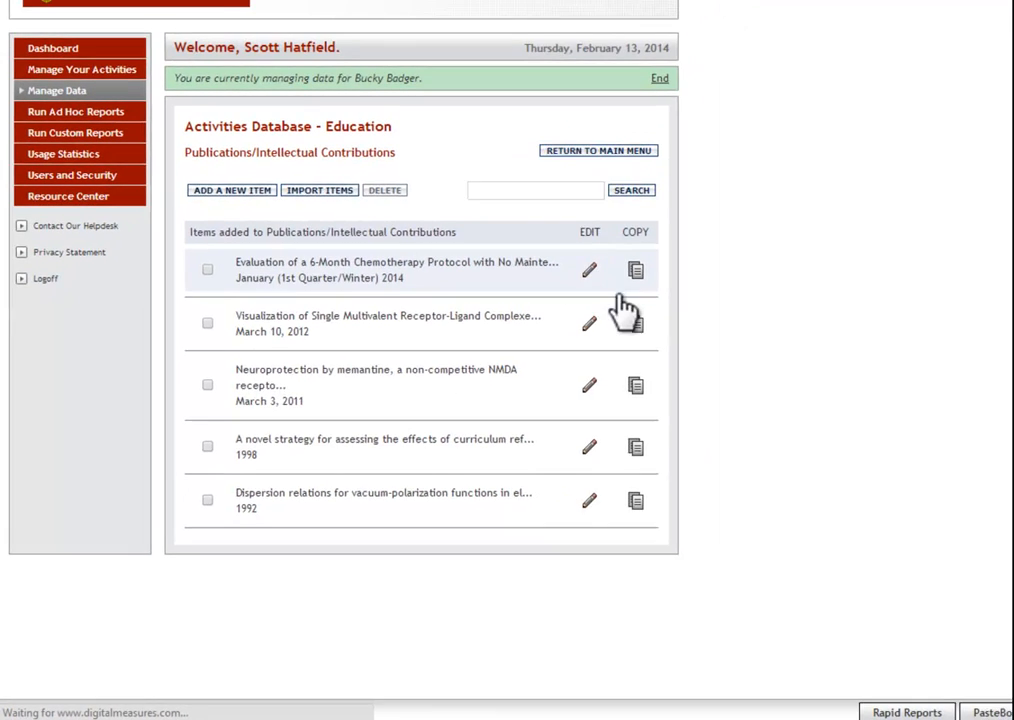
pyautogui.scroll(-5, 620, 314)
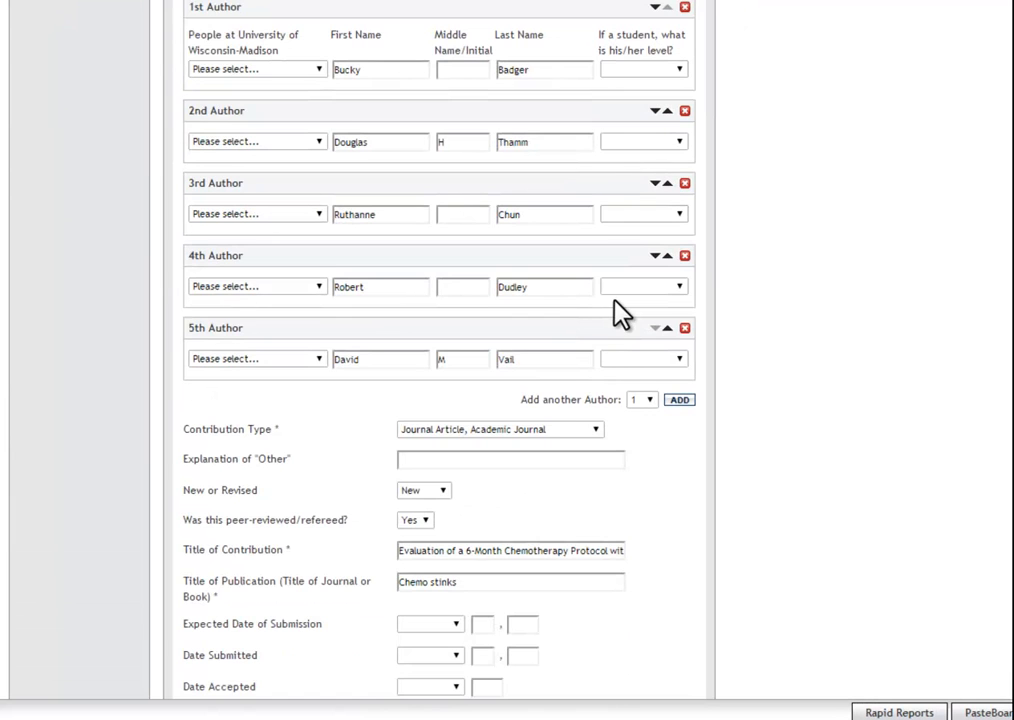
pyautogui.scroll(-5, 620, 314)
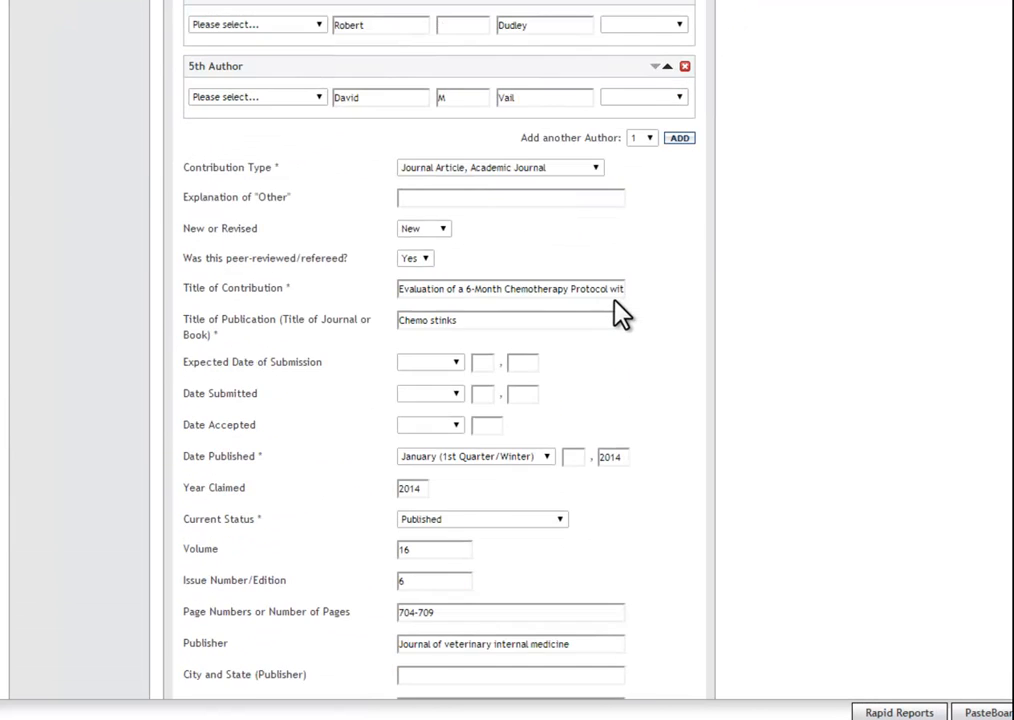
pyautogui.scroll(-1, 620, 314)
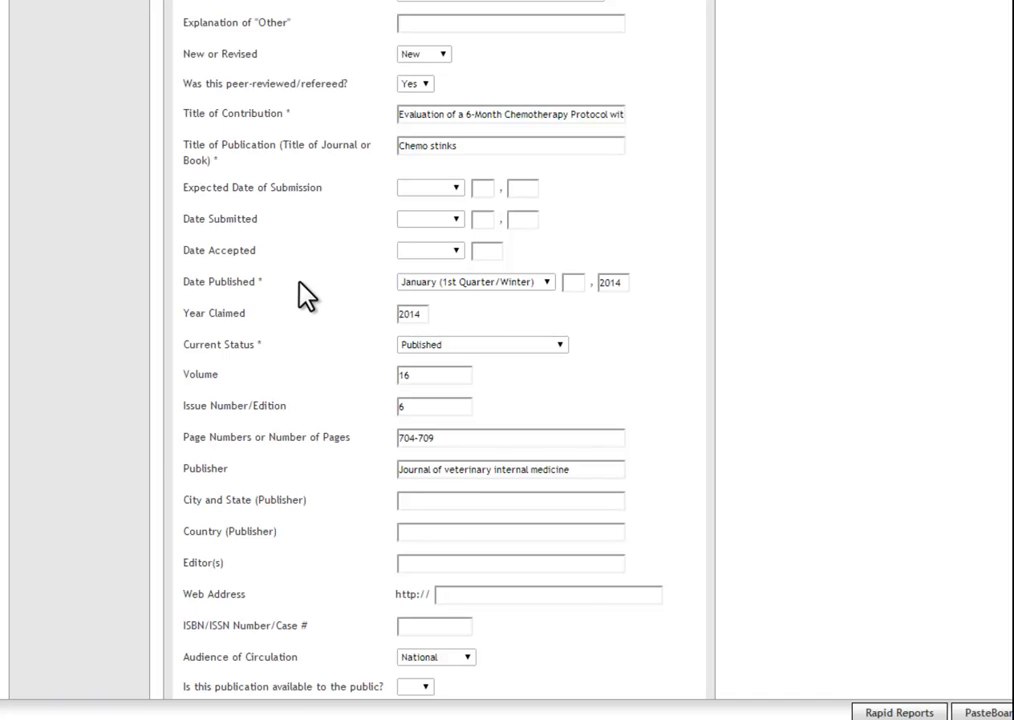
# Step: Examine the publication's peer-reviewed setting, its date fields and the Year Claimed field
pyautogui.moveTo(183, 81); pyautogui.dragTo(194, 81)
pyautogui.click(203, 86)
pyautogui.scroll(-4, 265, 330)
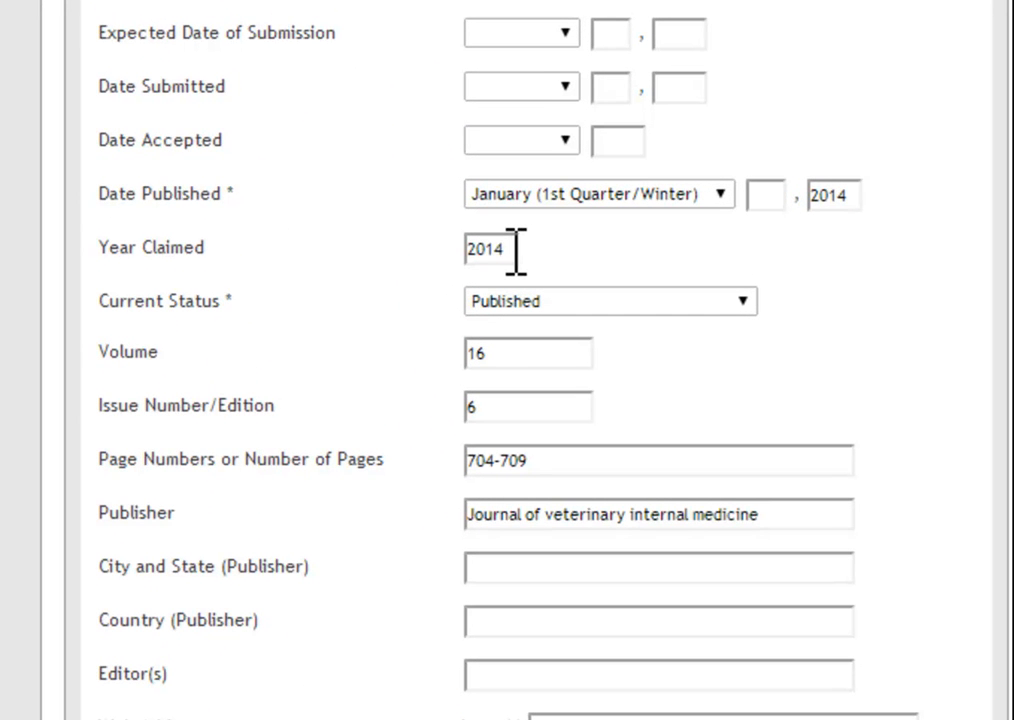
pyautogui.moveTo(510, 249); pyautogui.dragTo(472, 253)
pyautogui.scroll(3, 455, 285)
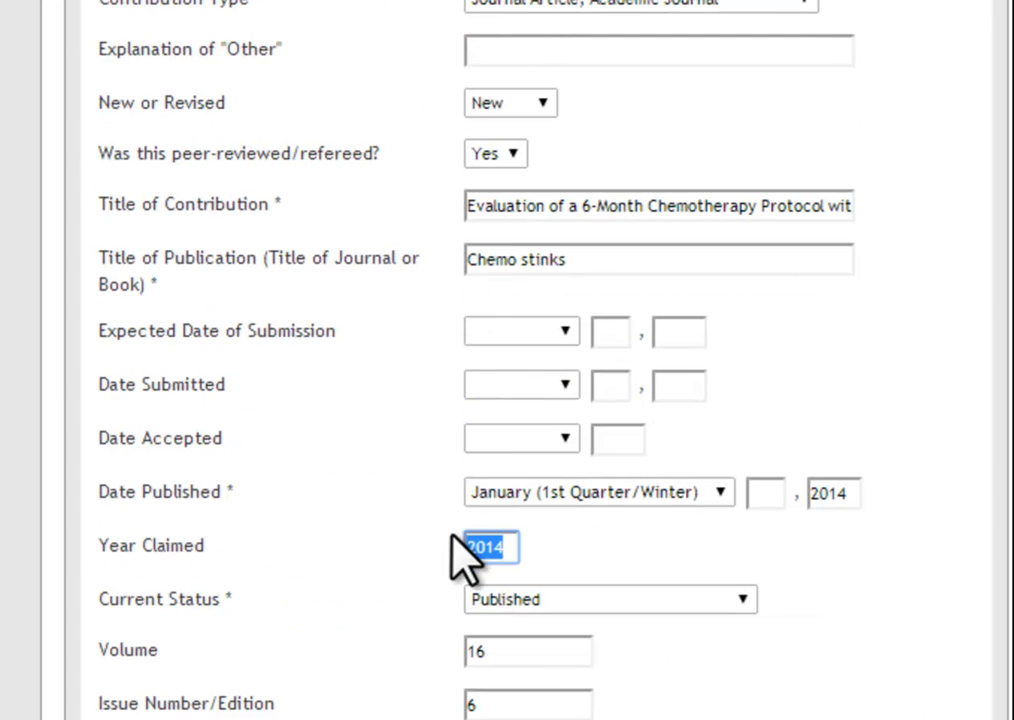
pyautogui.click(511, 545)
pyautogui.click(418, 393)
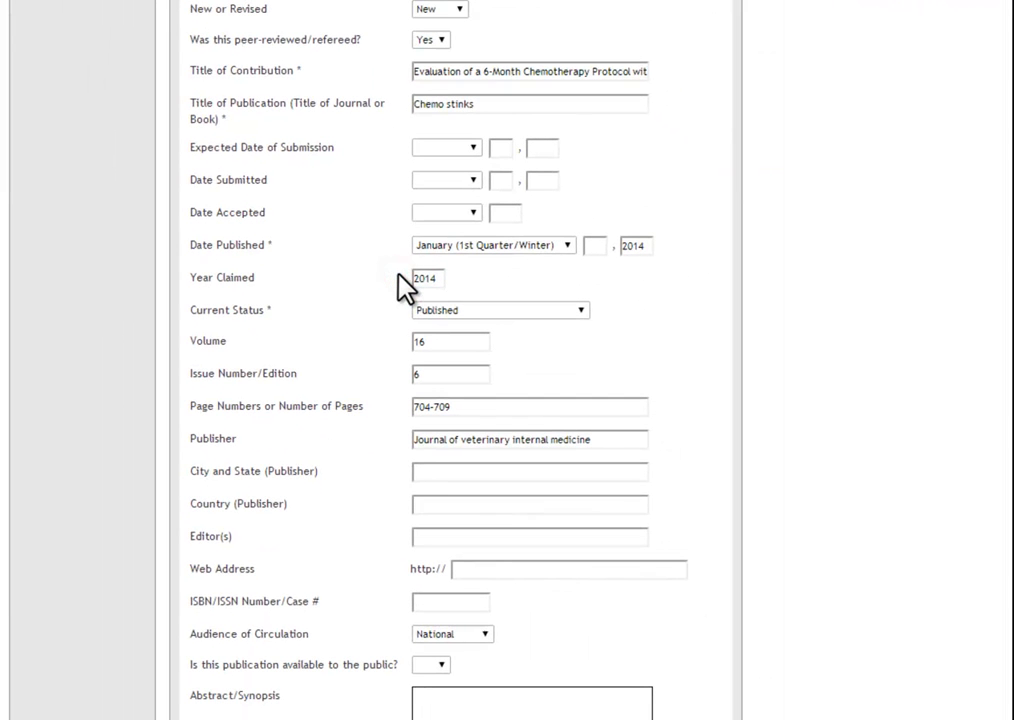
# Step: Save the publication record and return to the Activities Database main menu
pyautogui.scroll(-3, 403, 285)
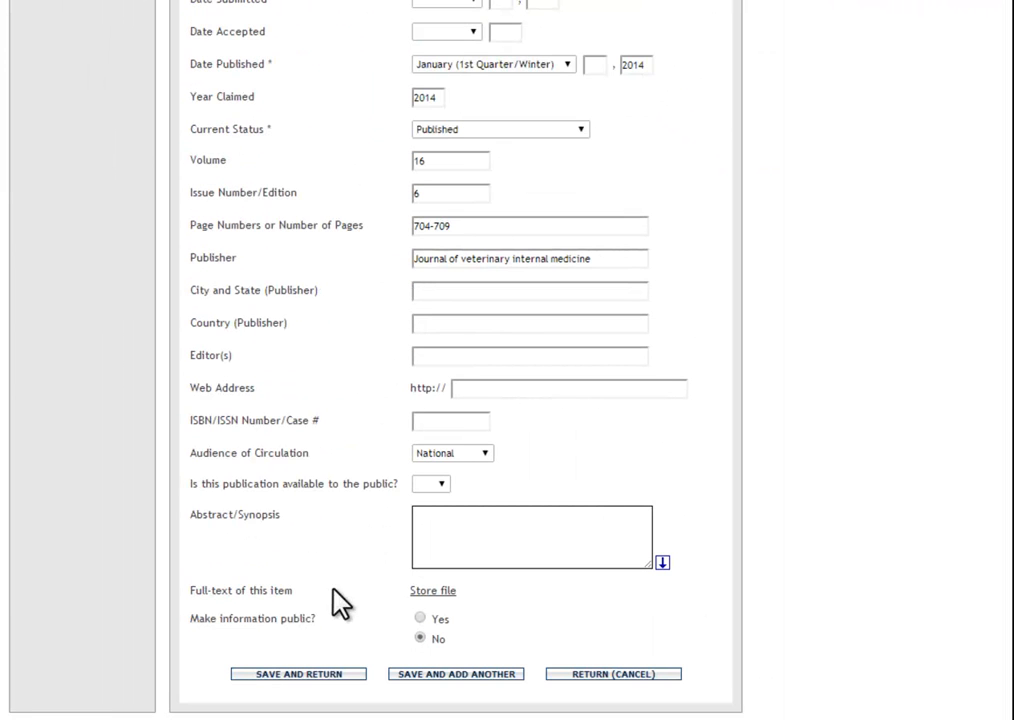
pyautogui.click(297, 674)
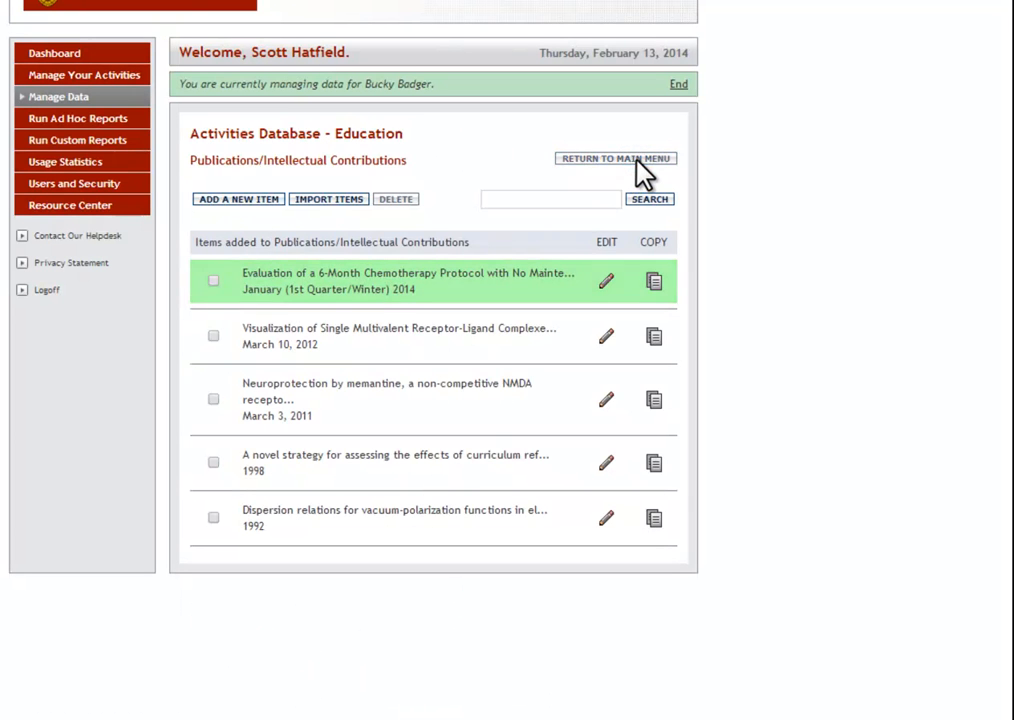
pyautogui.scroll(-3, 603, 211)
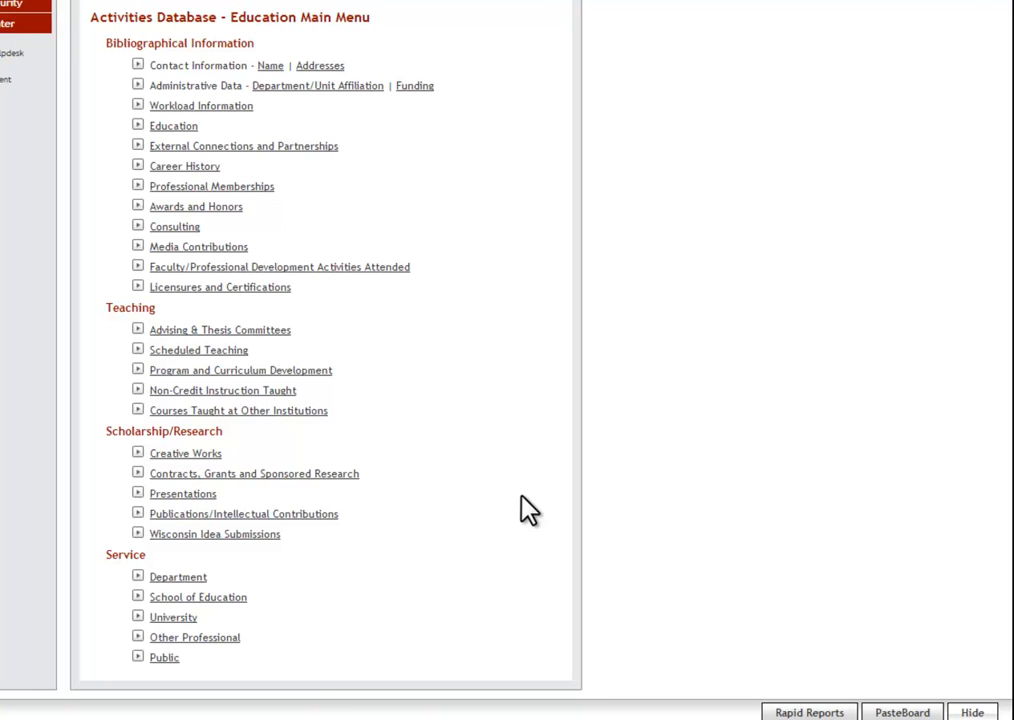
# Step: Run the CP Merit Report from Rapid Reports in Microsoft Word format
pyautogui.click(810, 713)
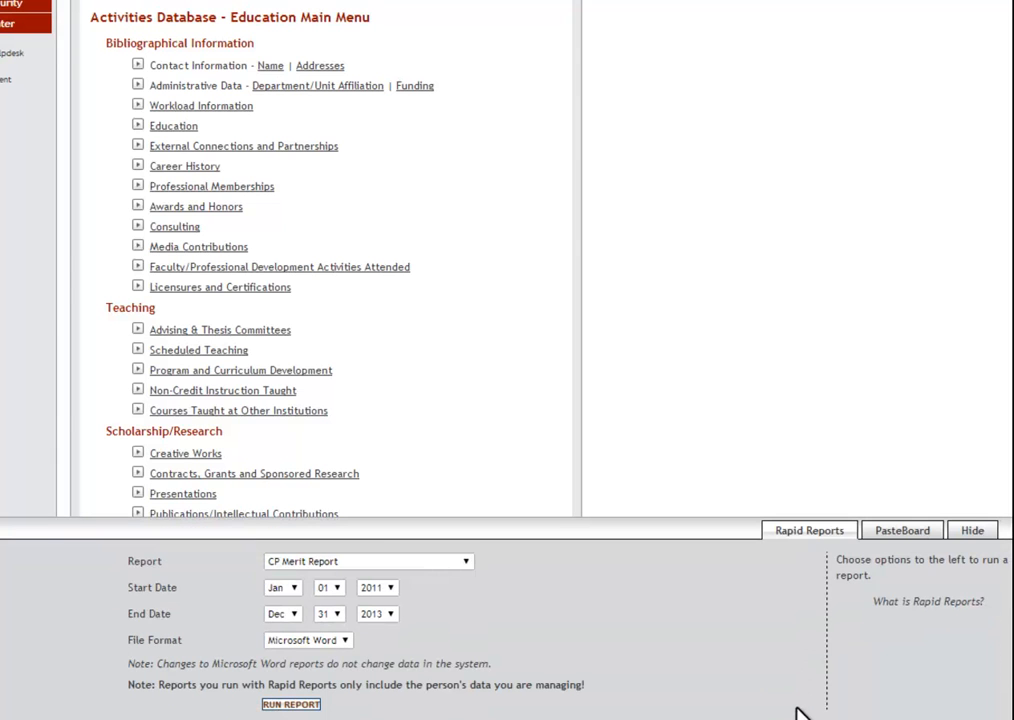
pyautogui.click(466, 565)
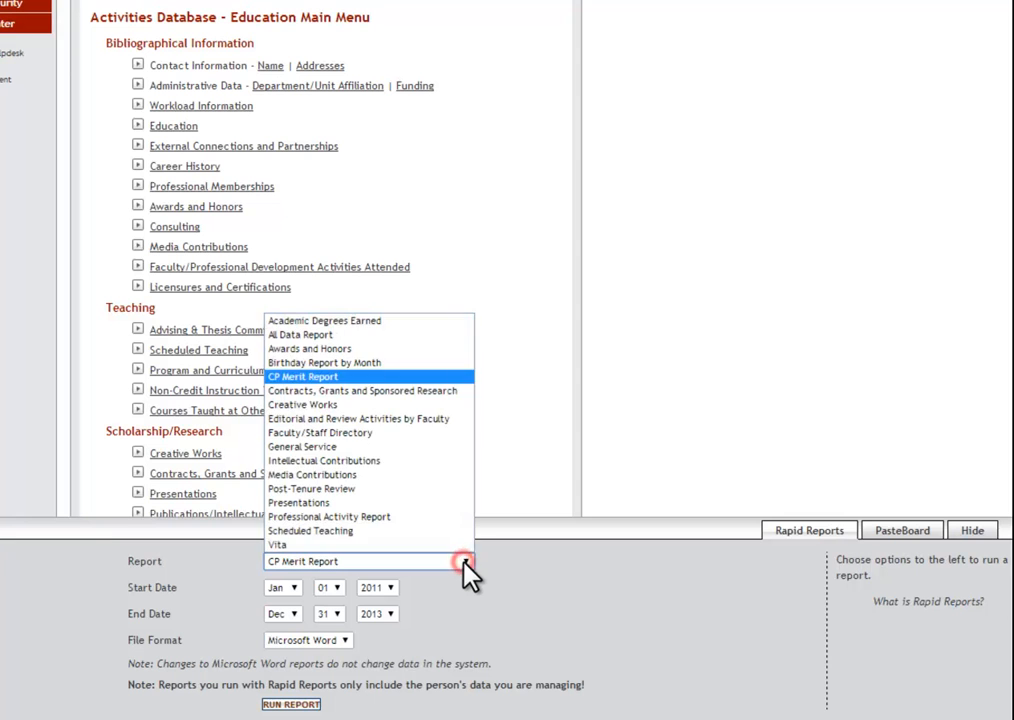
pyautogui.click(305, 377)
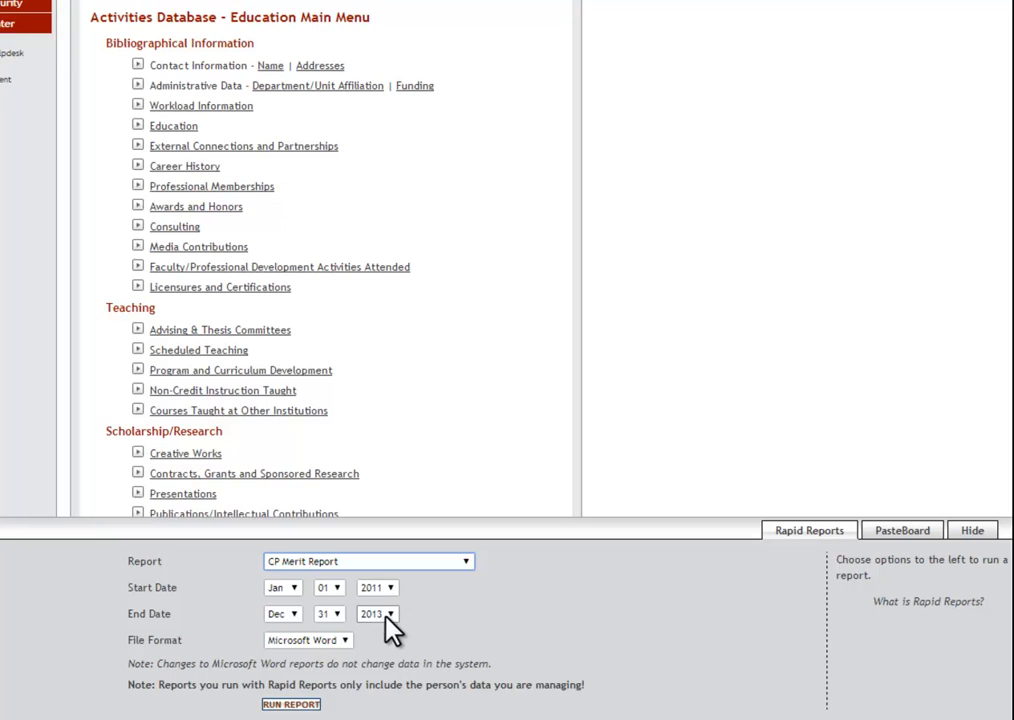
pyautogui.click(344, 640)
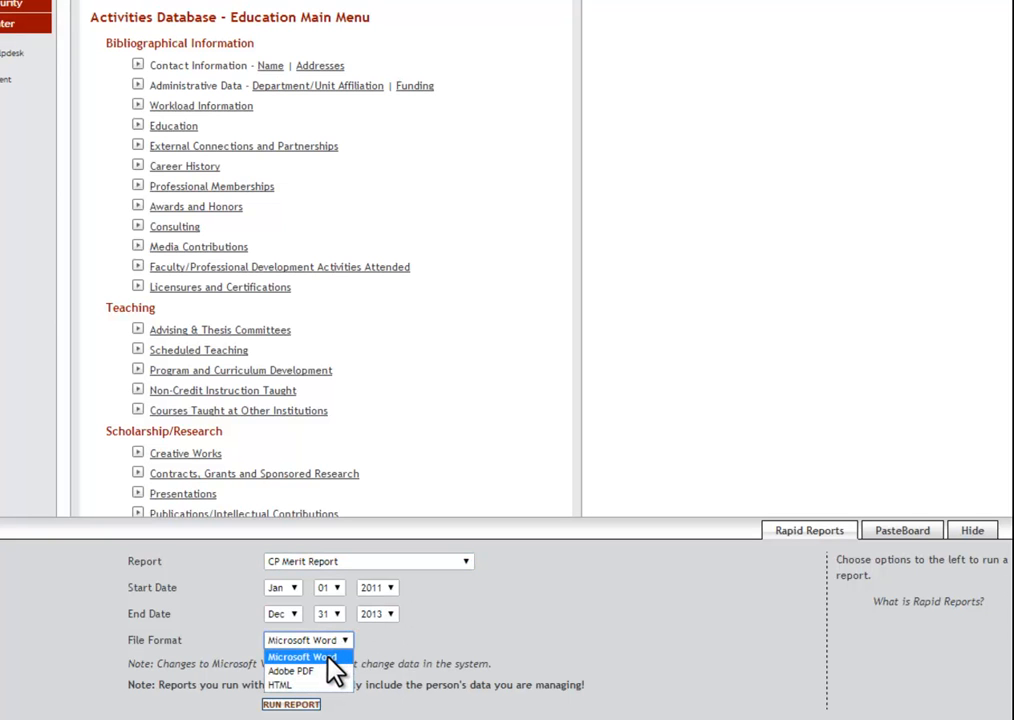
pyautogui.click(305, 657)
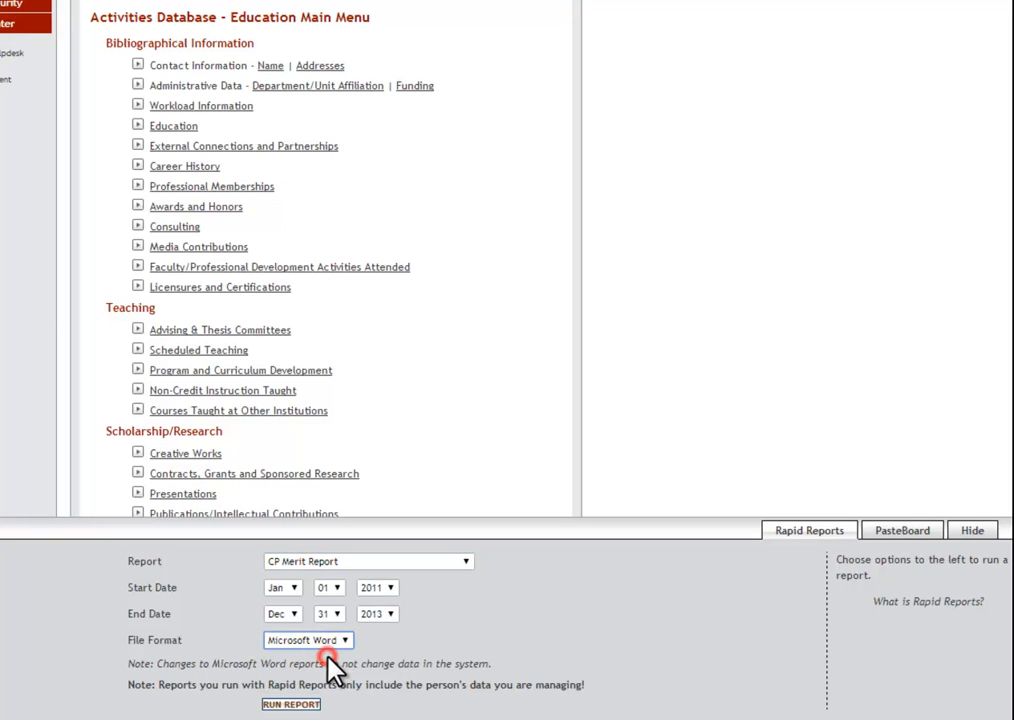
pyautogui.click(292, 706)
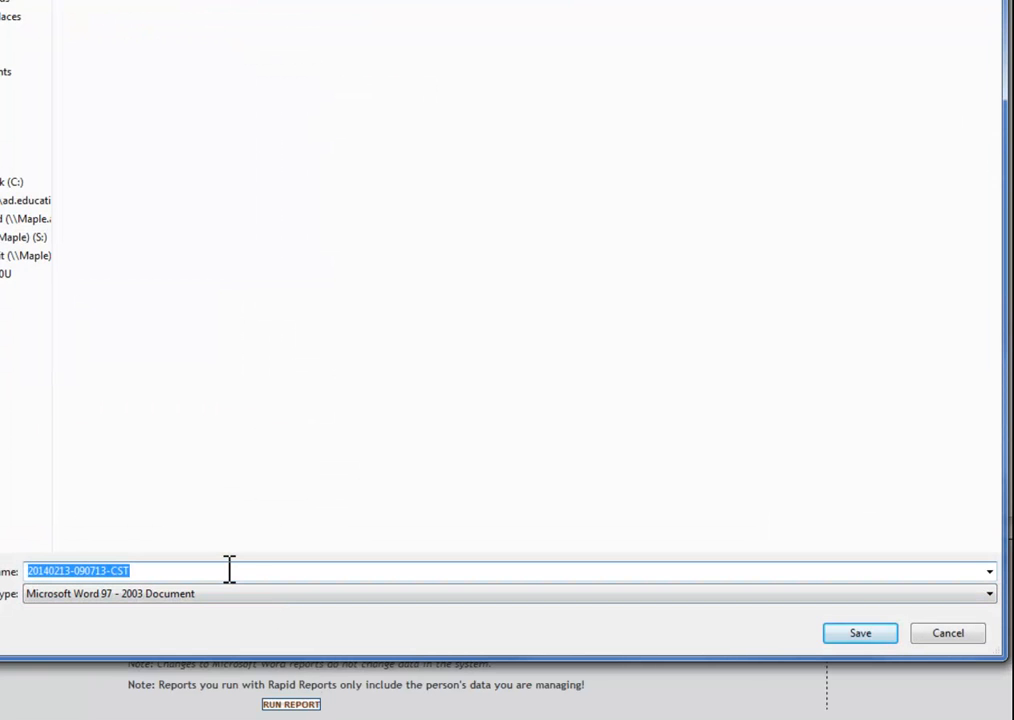
# Step: Save the generated report as "Sample CP MERIT Report" and open the downloaded document in Word
pyautogui.write('Sample CP M')
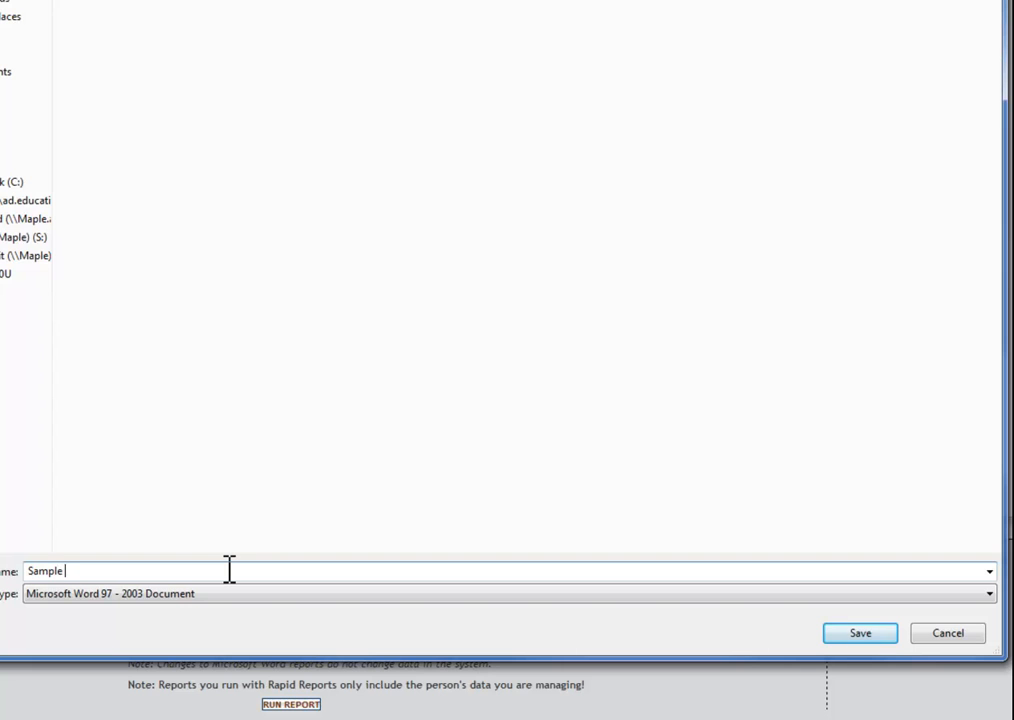
pyautogui.write('ERIT Report')
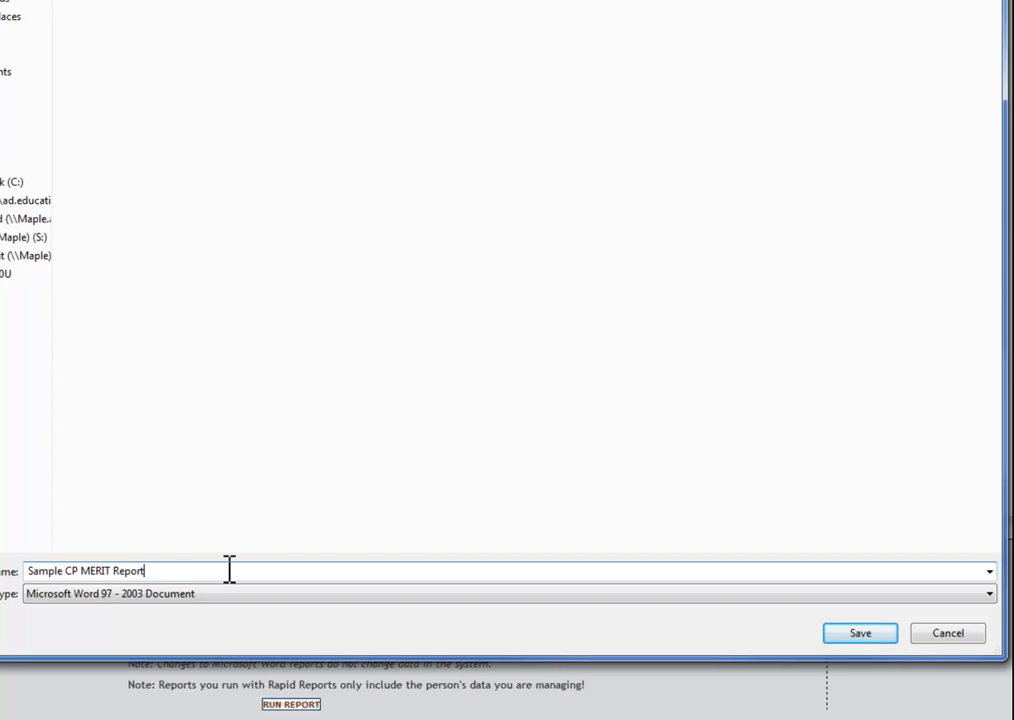
pyautogui.click(851, 631)
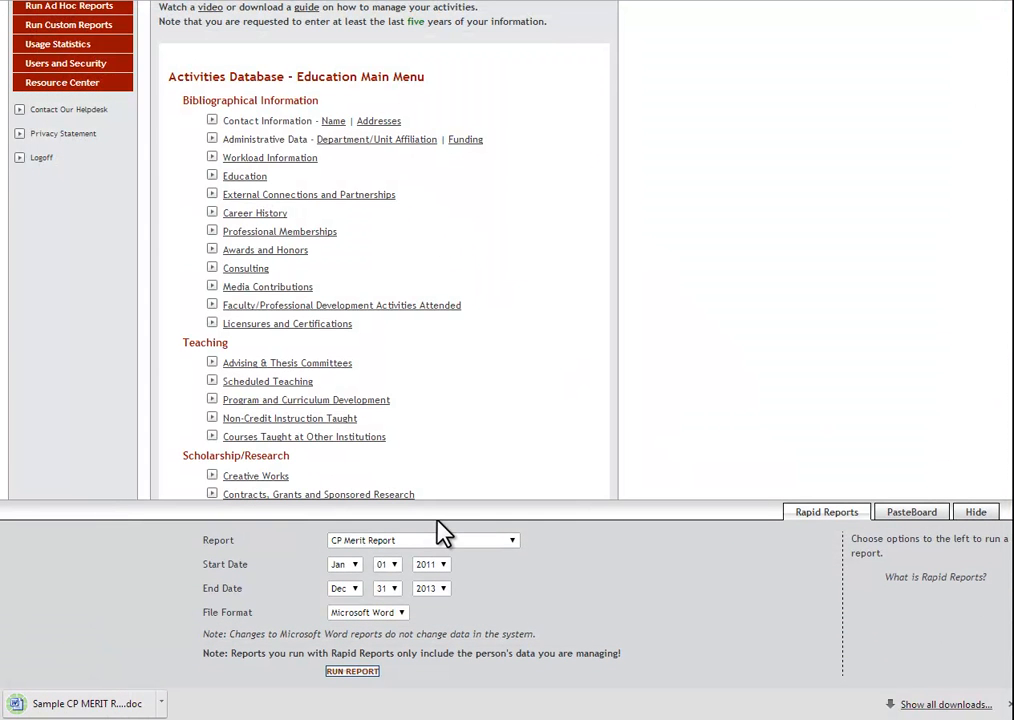
pyautogui.click(106, 703)
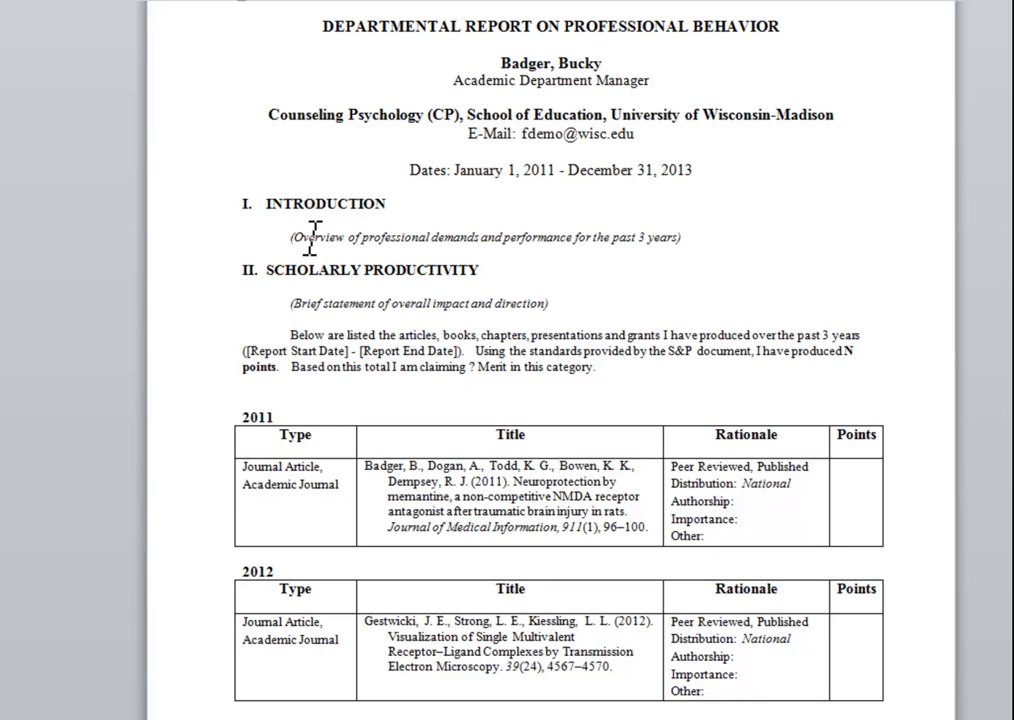
# Step: Review the placeholder statements under Introduction and Scholarly Productivity, including the report start and end date placeholders
pyautogui.moveTo(290, 237); pyautogui.dragTo(694, 234)
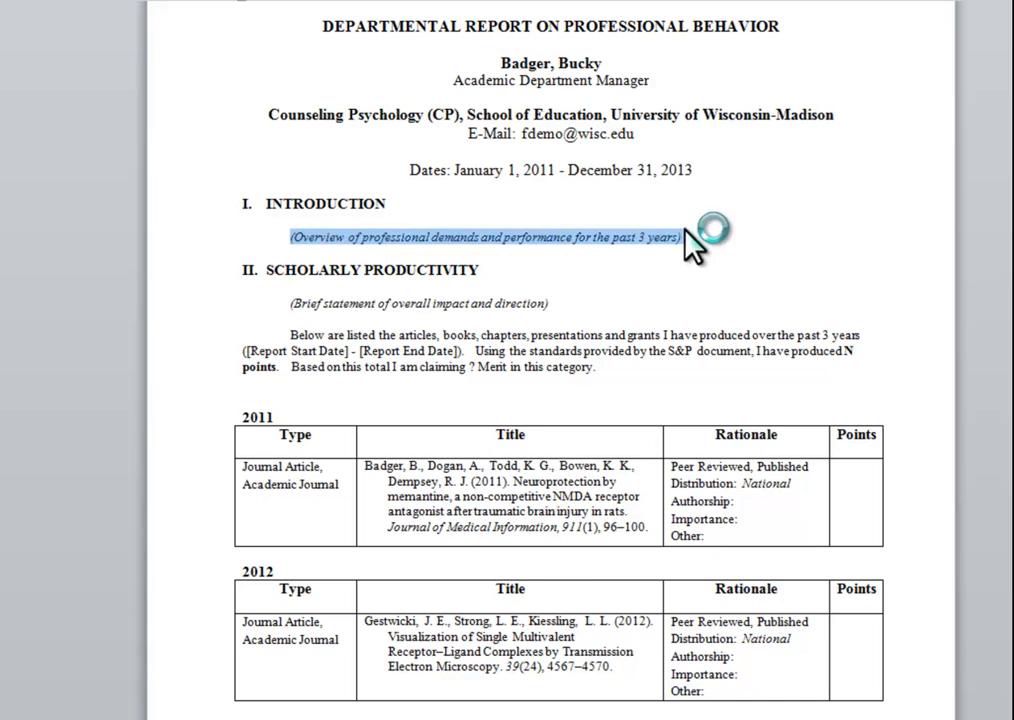
pyautogui.moveTo(553, 303); pyautogui.dragTo(289, 302)
pyautogui.click(348, 330)
pyautogui.scroll(-1, 371, 322)
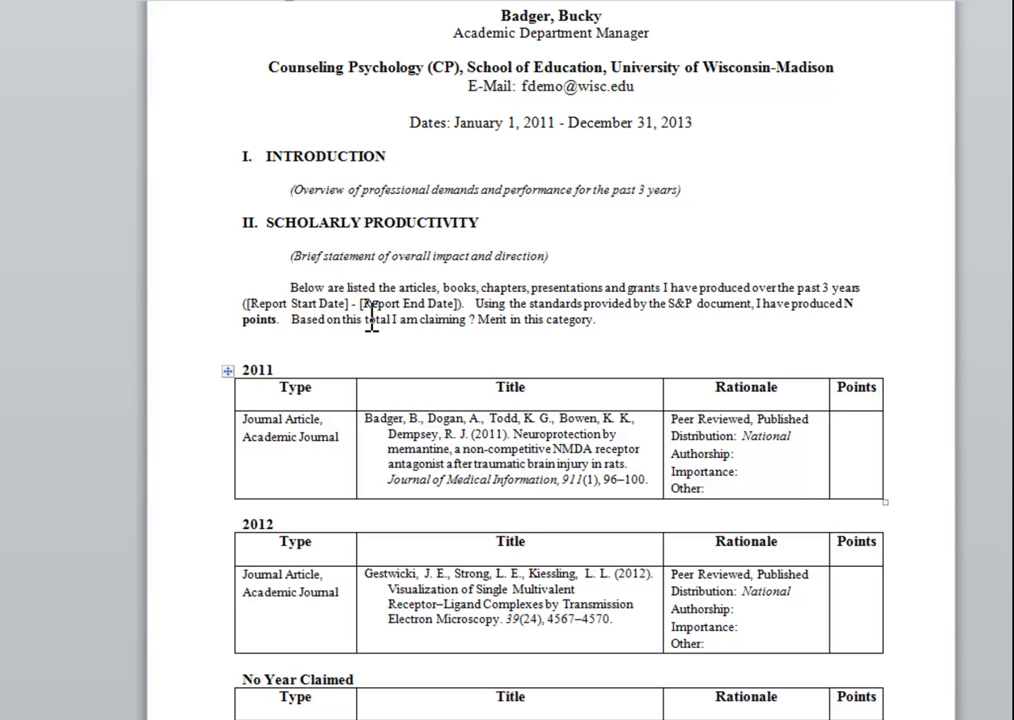
pyautogui.moveTo(301, 222); pyautogui.dragTo(344, 219)
pyautogui.click(316, 300)
pyautogui.moveTo(244, 303); pyautogui.dragTo(432, 303)
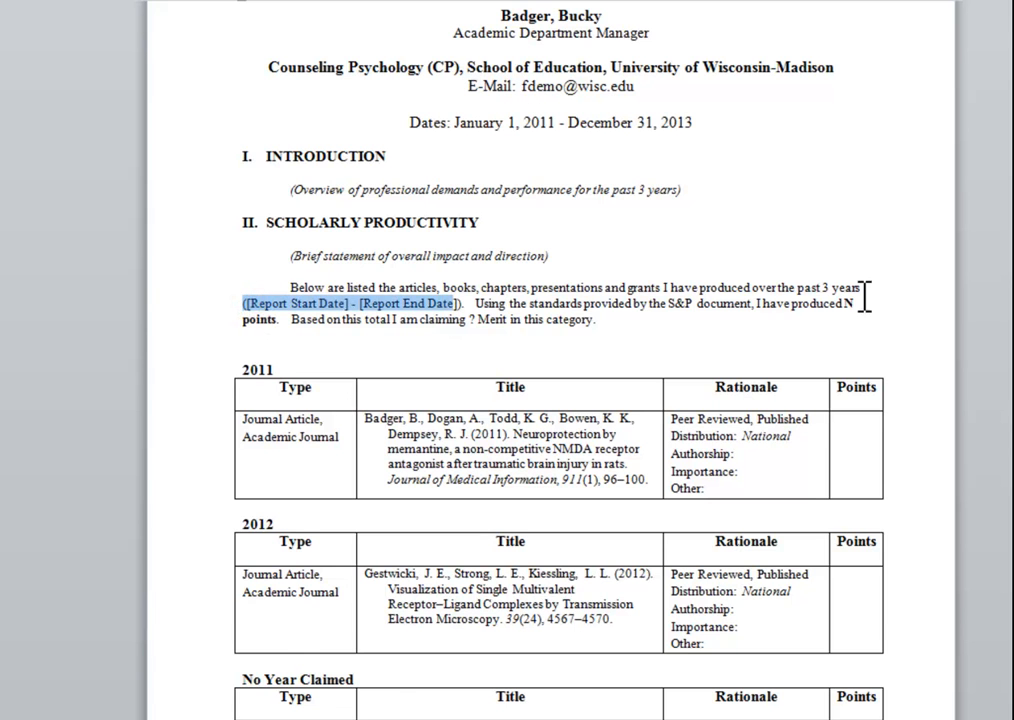
pyautogui.click(820, 293)
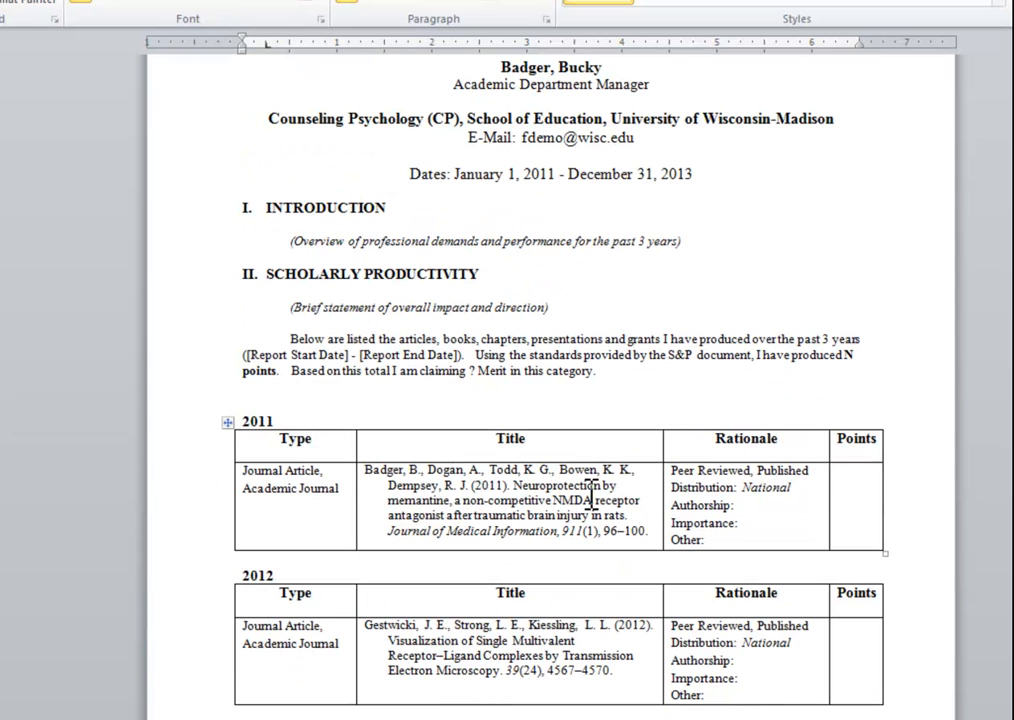
# Step: Examine the Authorship and Importance entries in the 2011 publication's rationale, and look through the remaining productivity, service and teaching tables
pyautogui.click(747, 508)
pyautogui.moveTo(743, 523); pyautogui.dragTo(670, 507)
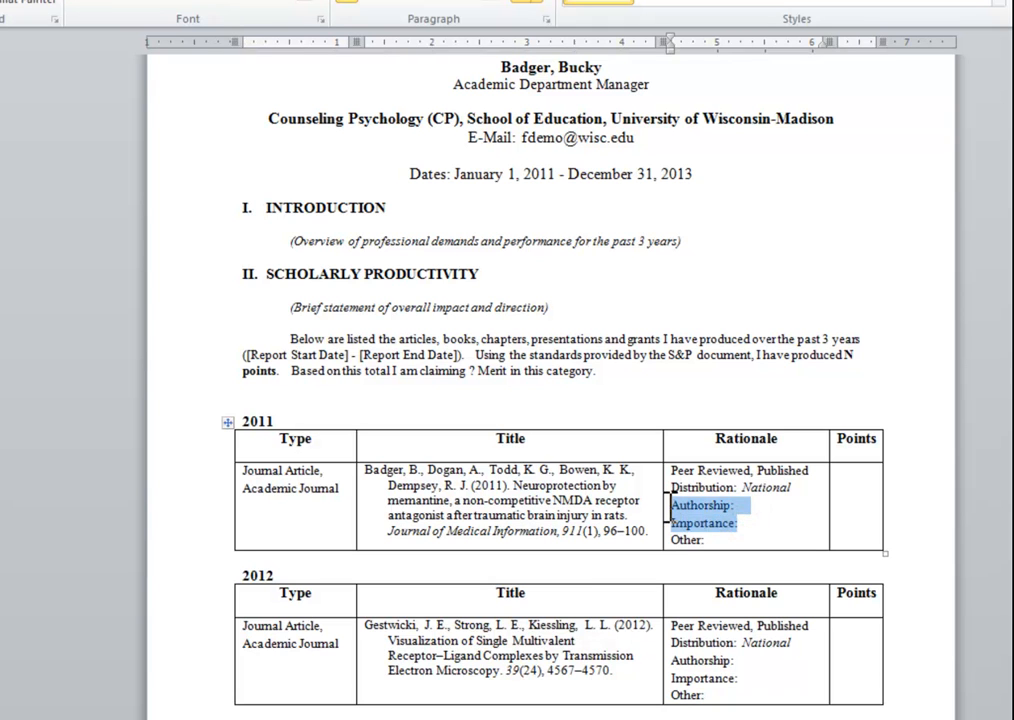
pyautogui.click(750, 506)
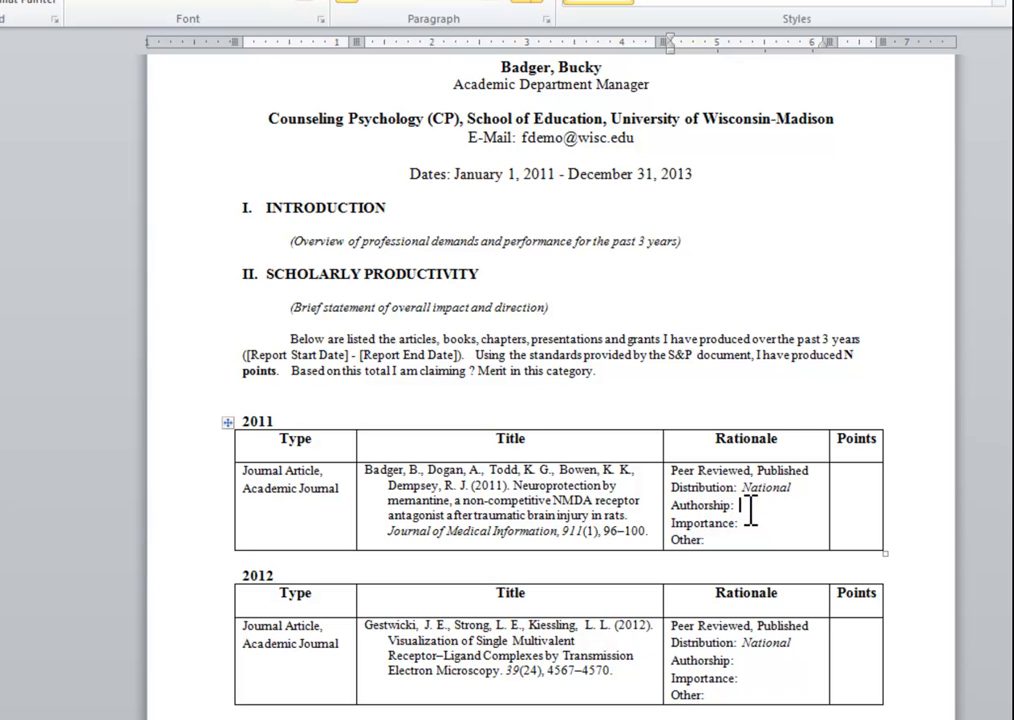
pyautogui.scroll(1, 608, 350)
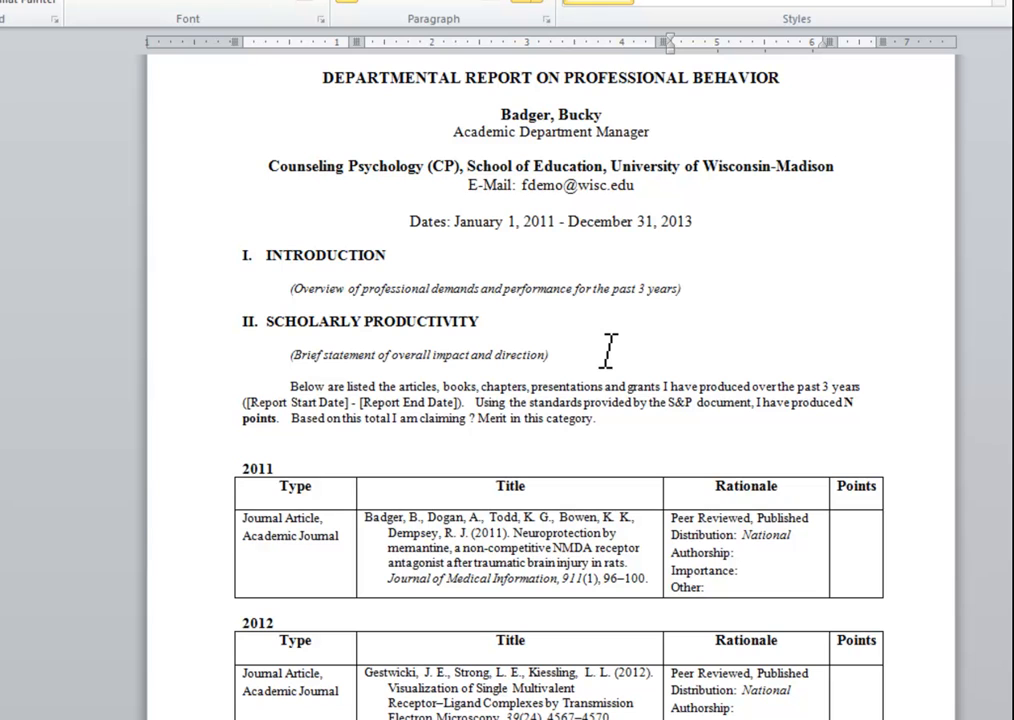
pyautogui.scroll(-15, 608, 350)
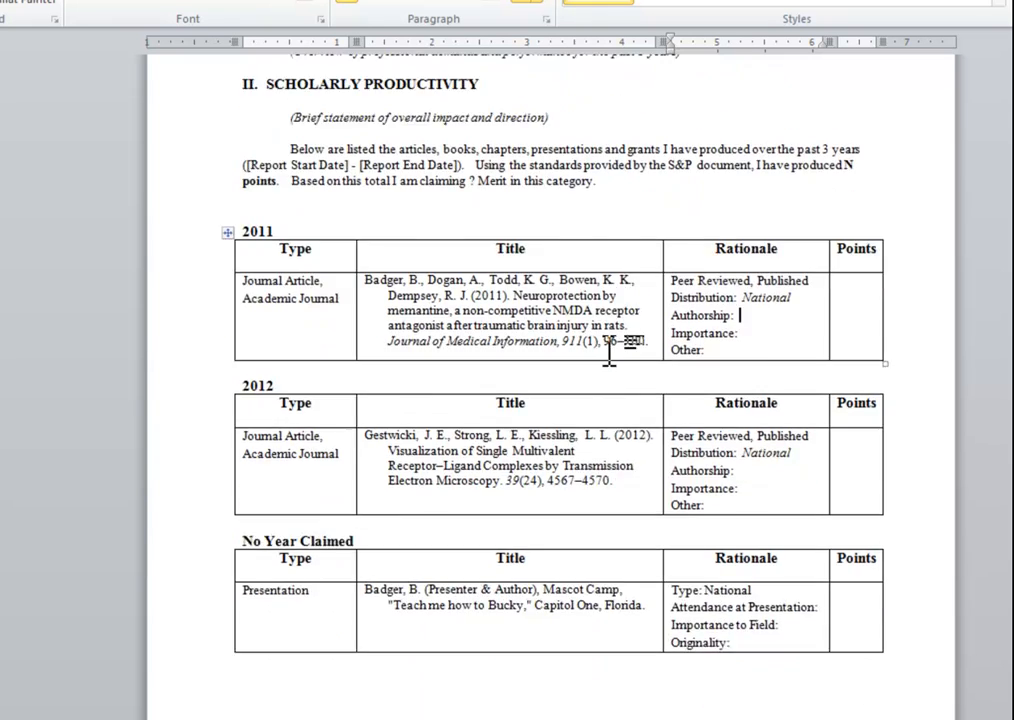
pyautogui.scroll(-18, 613, 350)
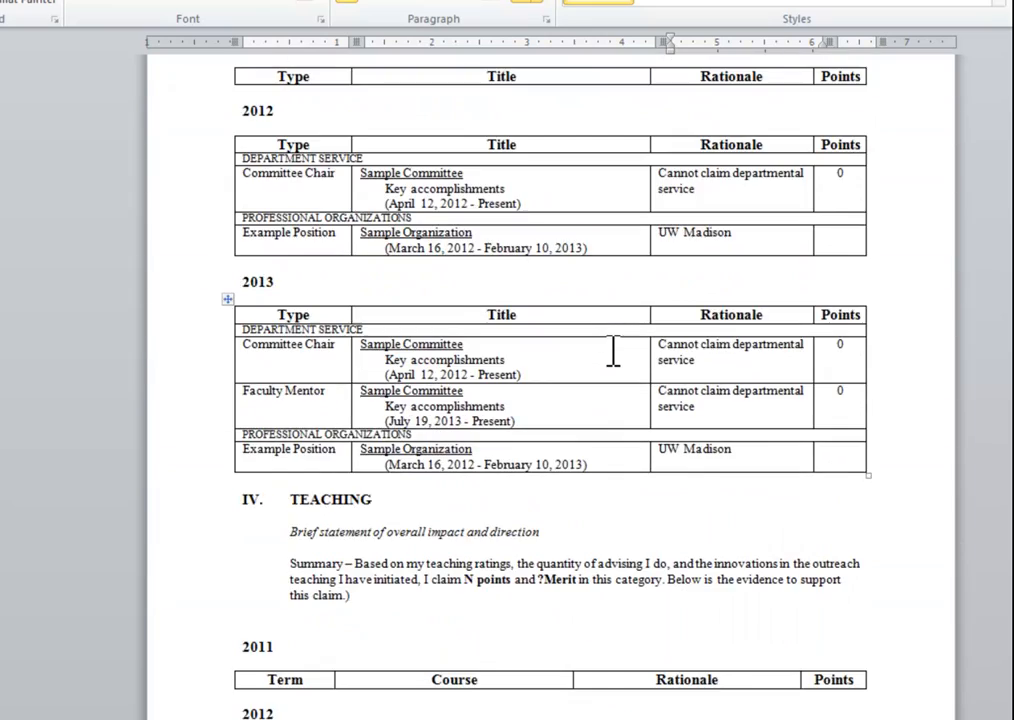
pyautogui.scroll(-5, 613, 350)
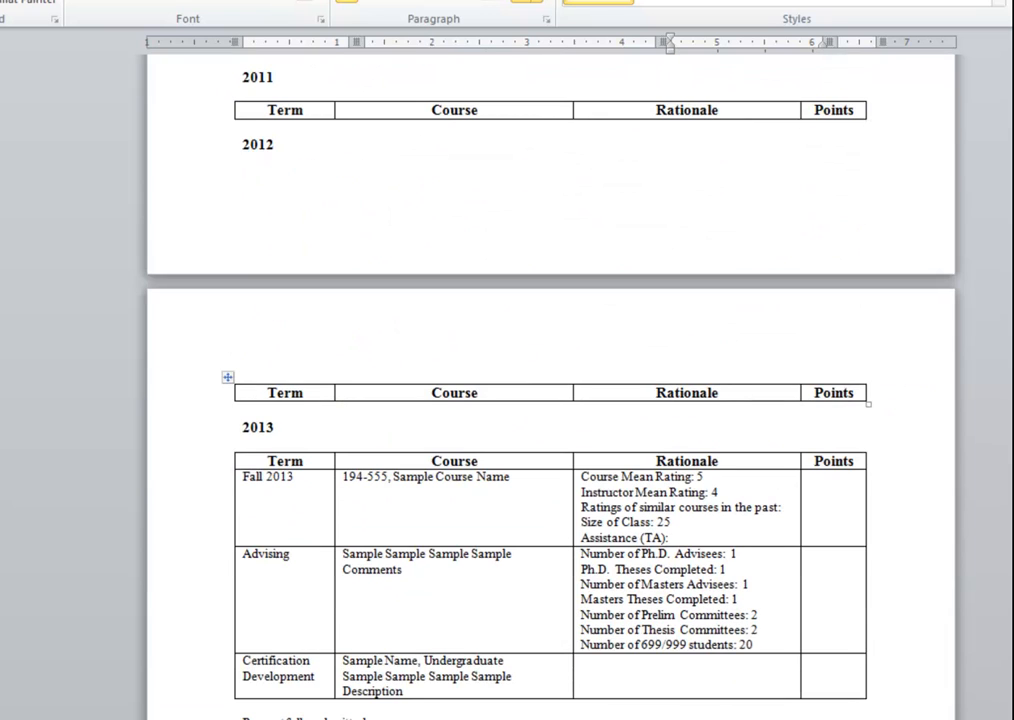